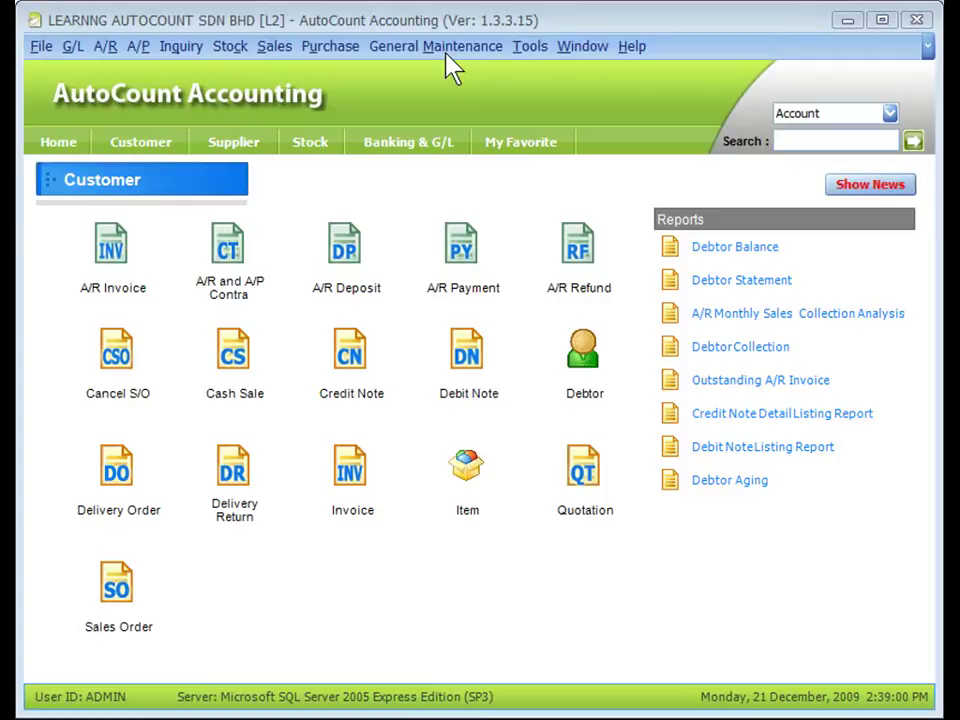
Bring up the General Maintenance options list
{"action": "left_click", "coordinate": [450, 46]}
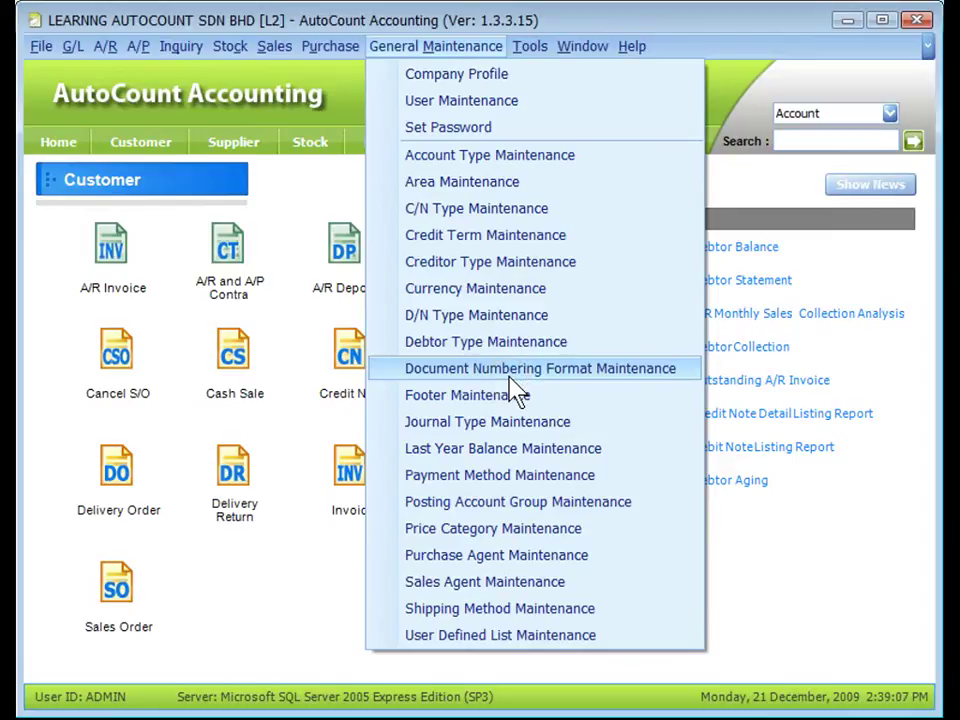
Open Document Numbering Format Maintenance and expand Sales > Quotation to show the QT Default format
{"action": "left_click", "coordinate": [510, 376]}
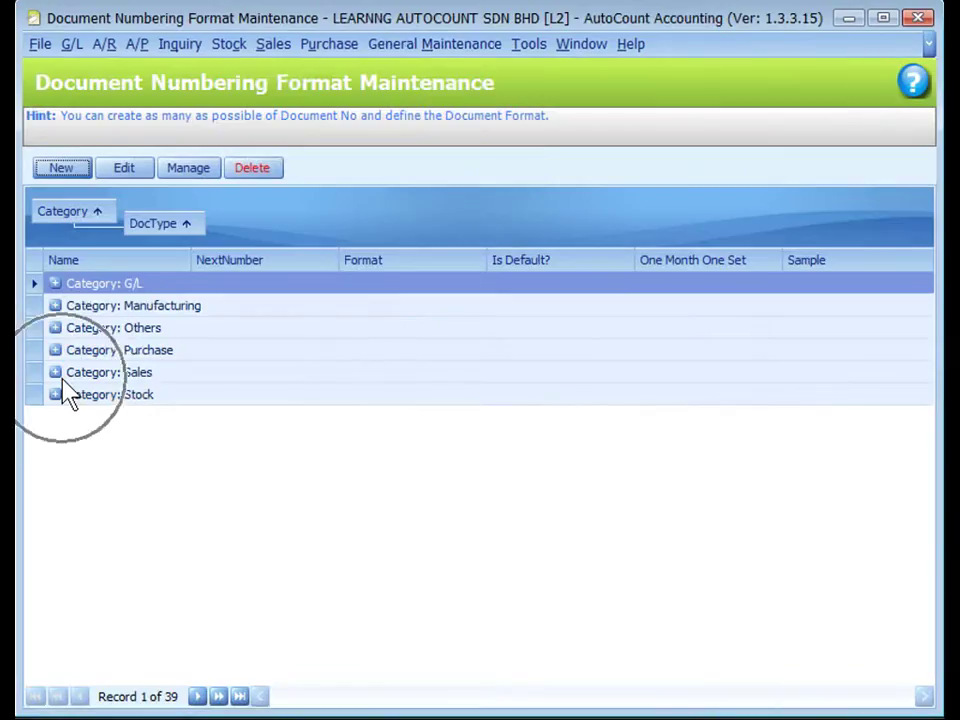
{"action": "left_click", "coordinate": [56, 372]}
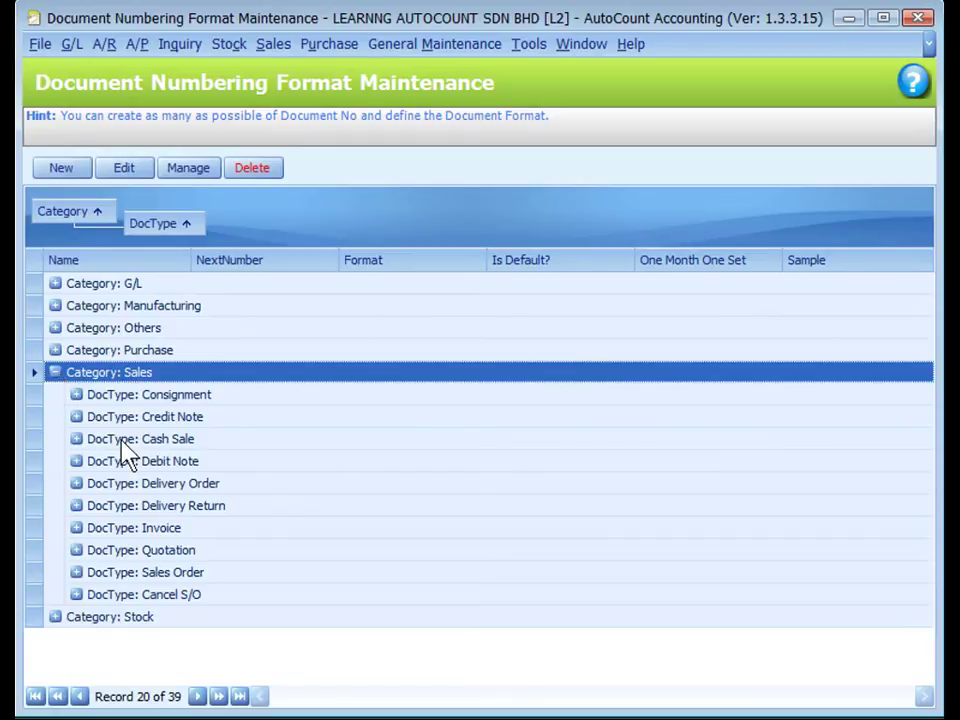
{"action": "left_click", "coordinate": [77, 551]}
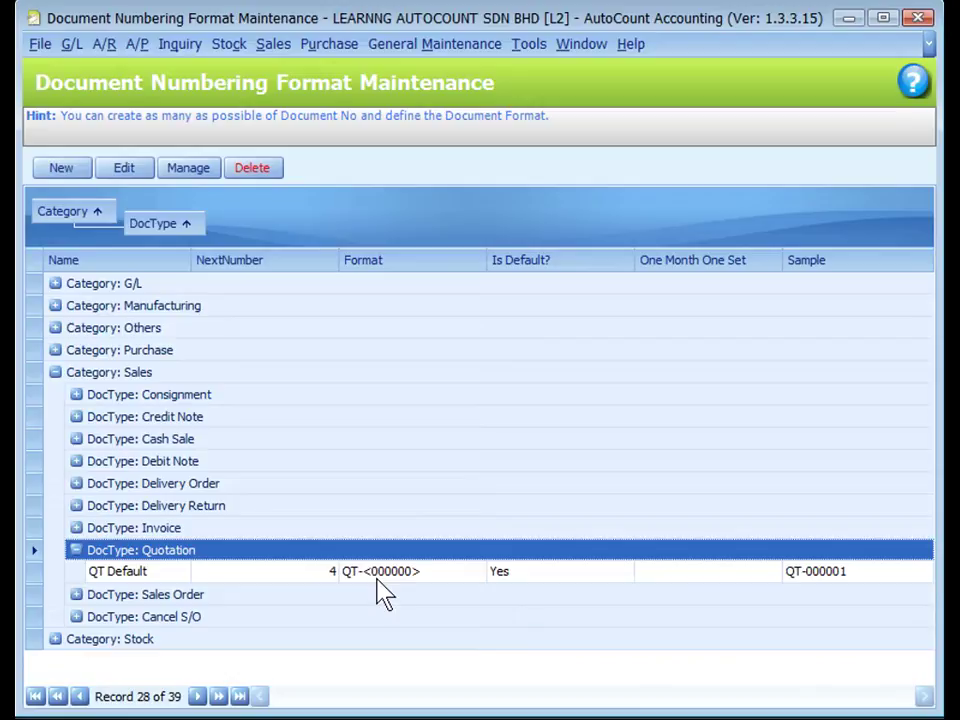
{"action": "left_click", "coordinate": [362, 556]}
{"action": "left_click", "coordinate": [70, 172]}
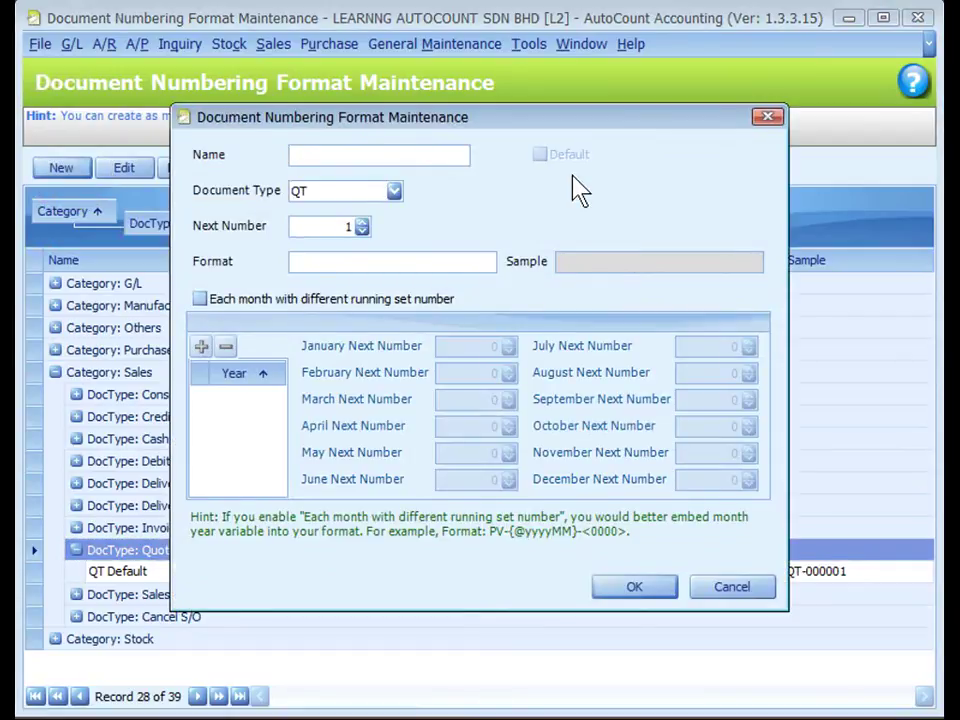
{"action": "type", "text": "Q1"}
{"action": "left_click", "coordinate": [375, 242]}
{"action": "left_click", "coordinate": [322, 262]}
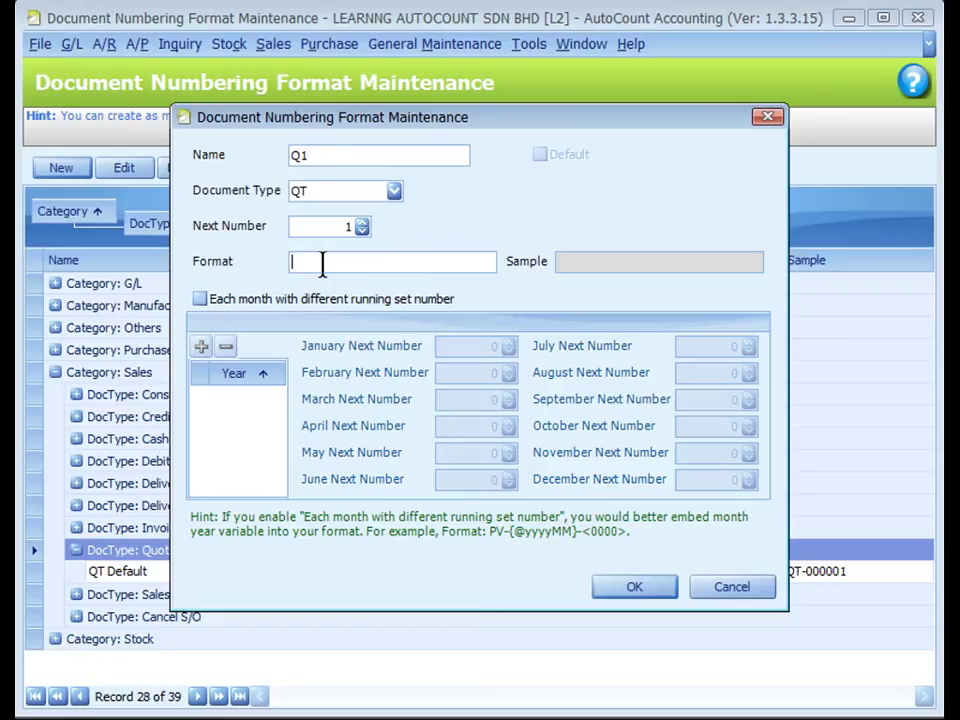
{"action": "left_click", "coordinate": [296, 543]}
{"action": "type", "text": "Q-<0000>-{@yyyy/MM}"}
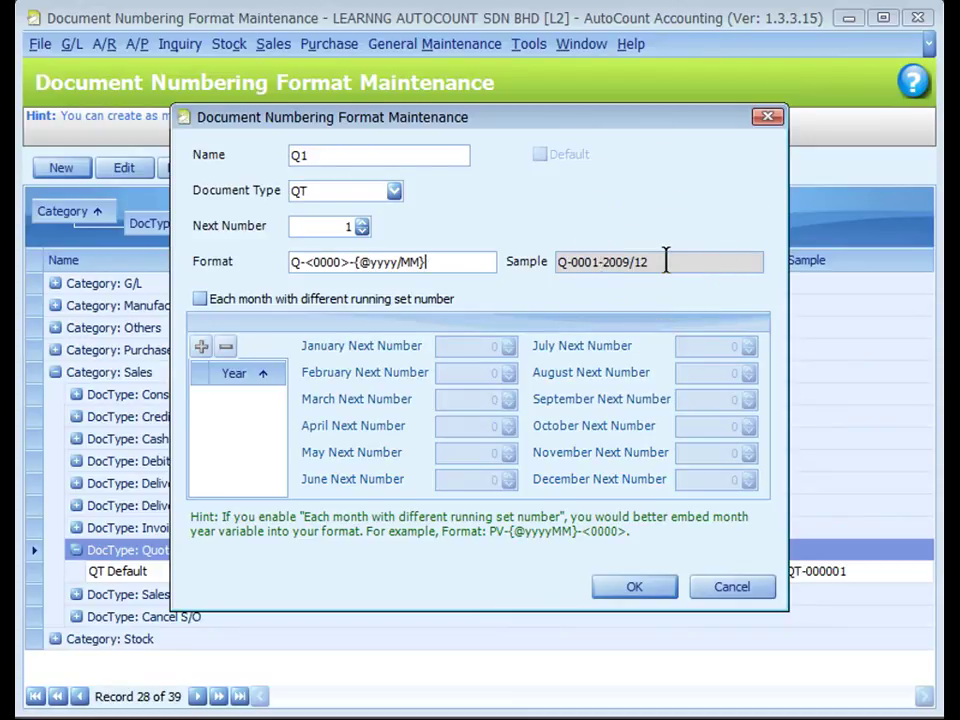
Try per-month running numbers with years 2009 and 2010, then switch that option off again
{"action": "left_click", "coordinate": [200, 299]}
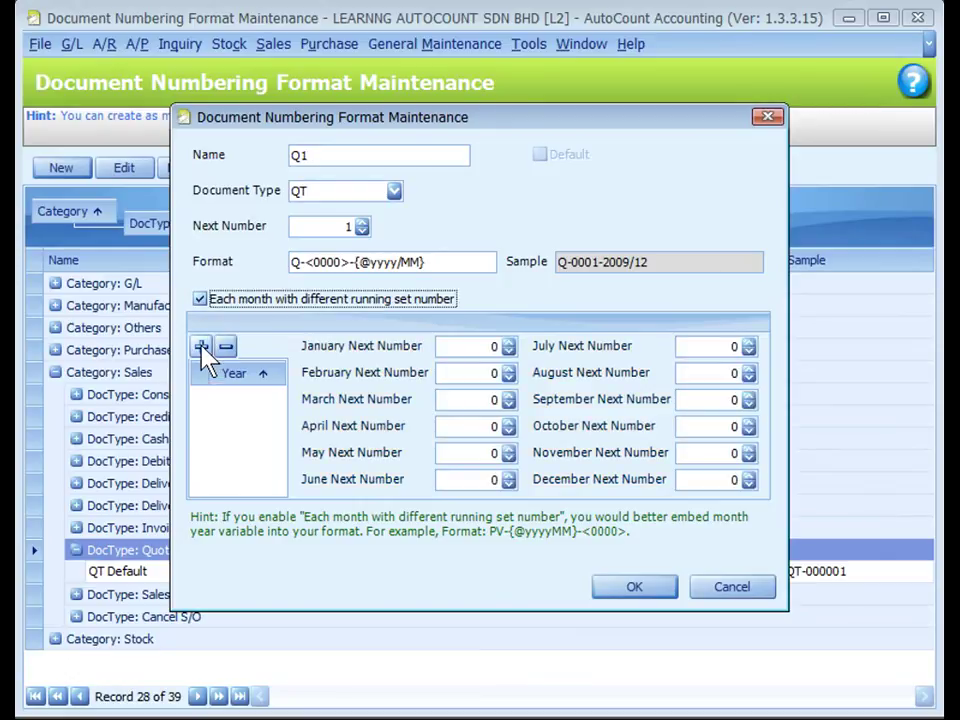
{"action": "left_click", "coordinate": [203, 346]}
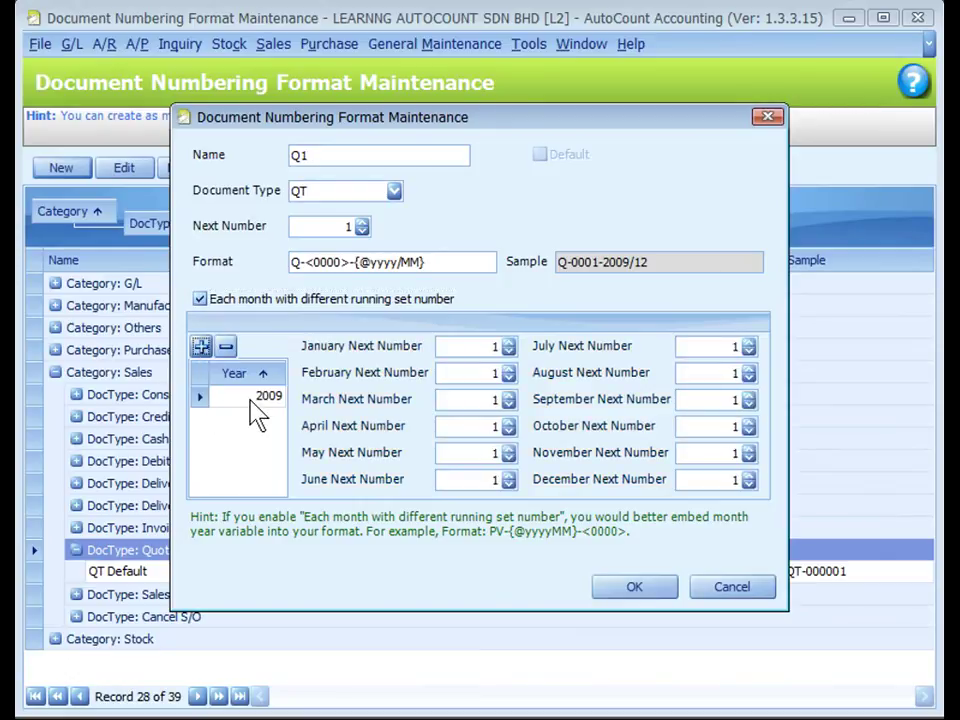
{"action": "left_click", "coordinate": [201, 346]}
{"action": "left_click", "coordinate": [237, 398]}
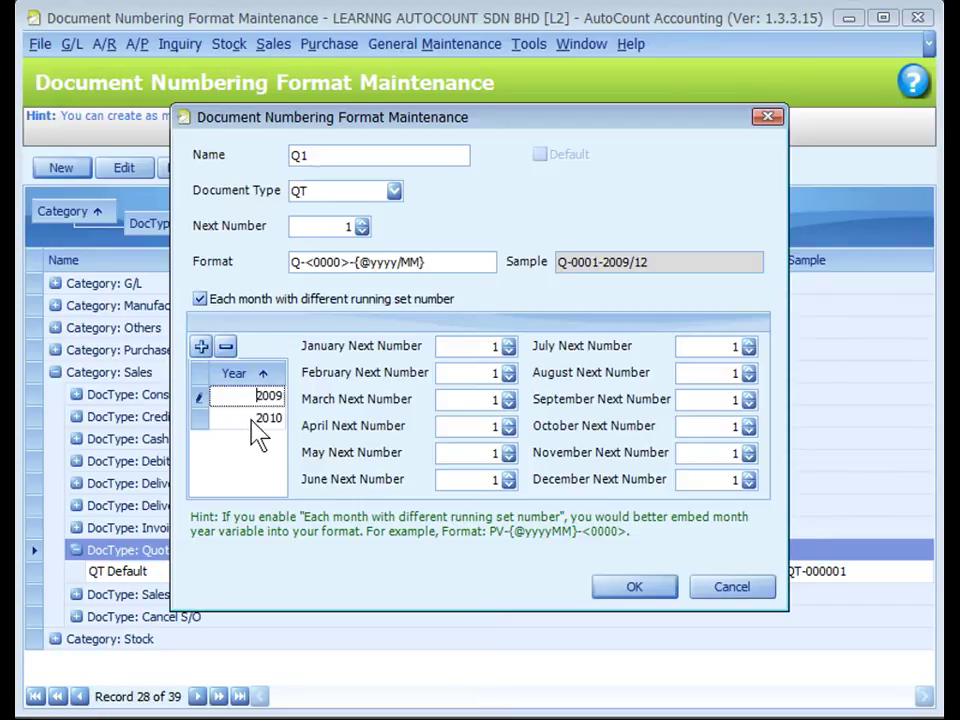
{"action": "left_click", "coordinate": [200, 299]}
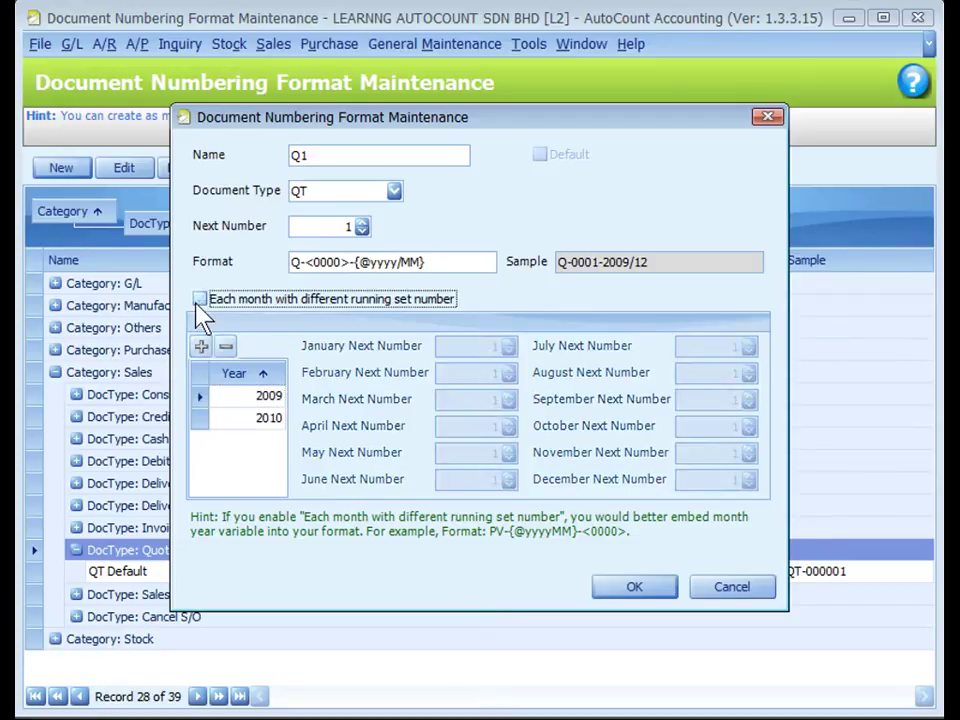
Save the Q1 format and bring up Manage Document Number Format
{"action": "left_click", "coordinate": [630, 590]}
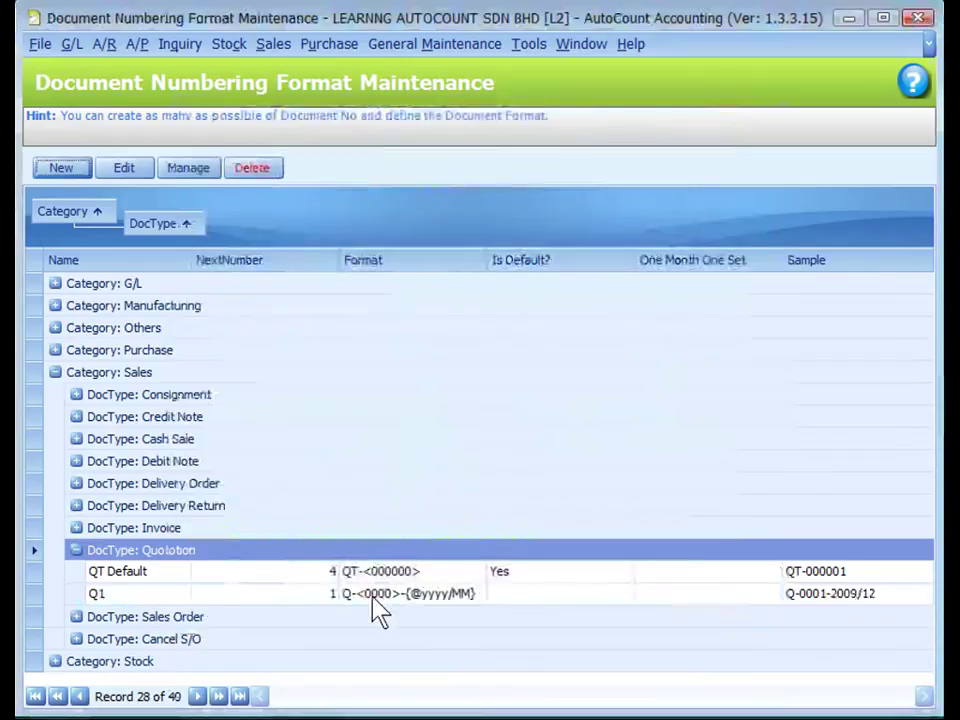
{"action": "left_click", "coordinate": [437, 590]}
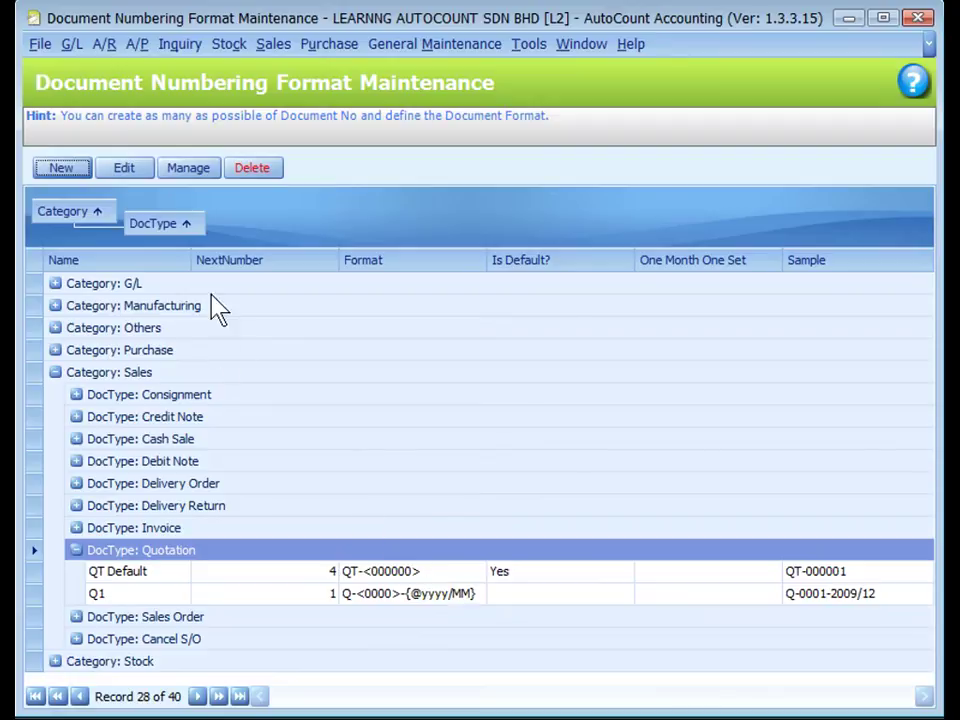
Select Q1 and set it as the default Quotation numbering format in place of QT Default
{"action": "left_click", "coordinate": [185, 172]}
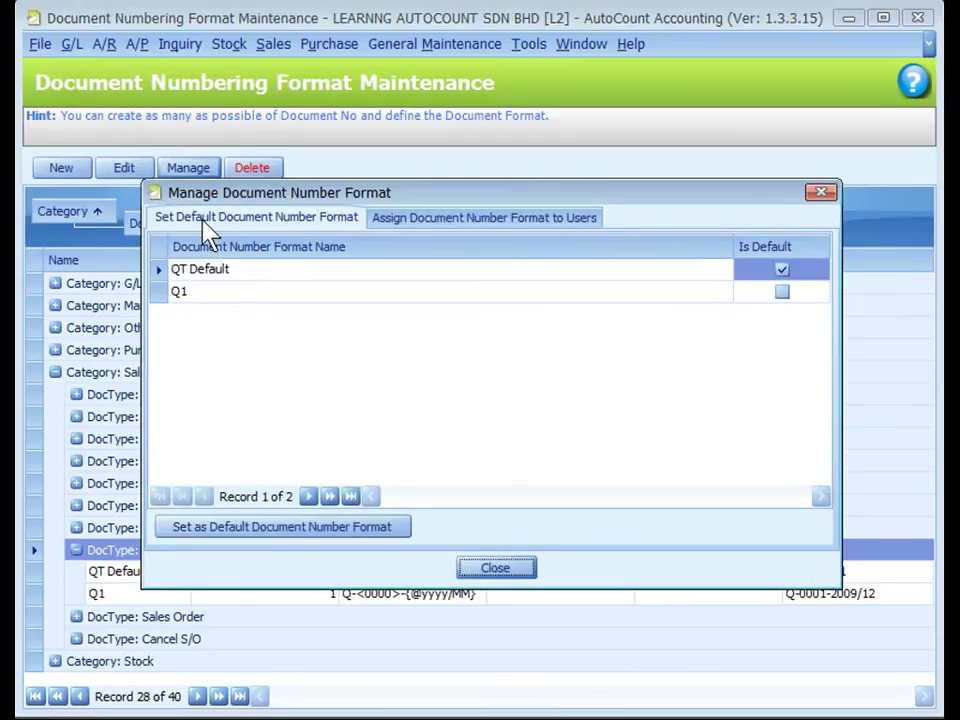
{"action": "left_click", "coordinate": [336, 294]}
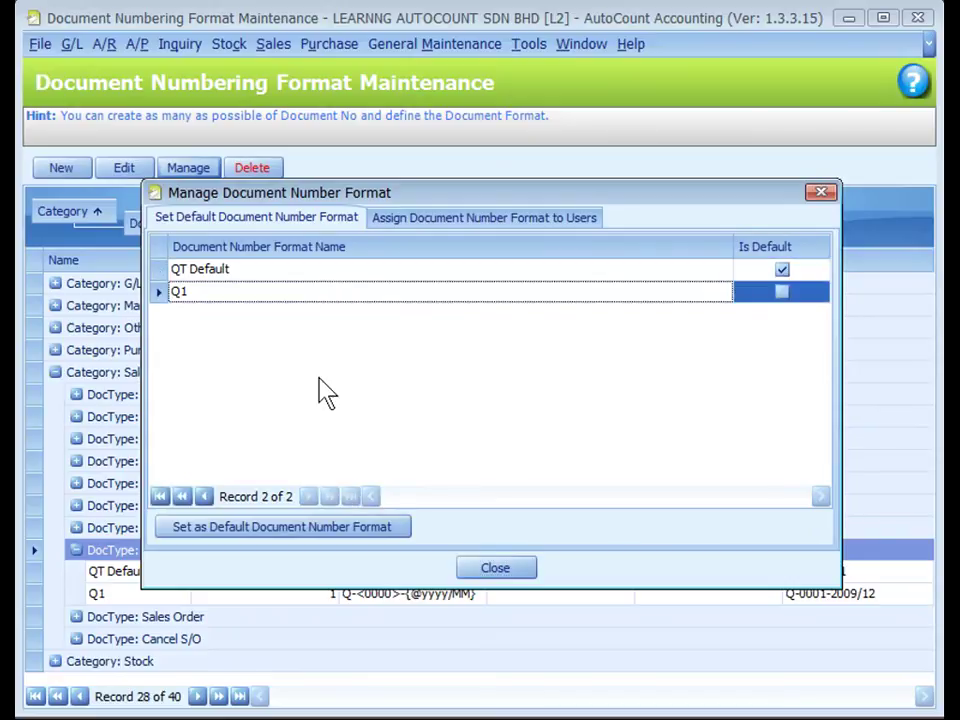
{"action": "left_click", "coordinate": [259, 537]}
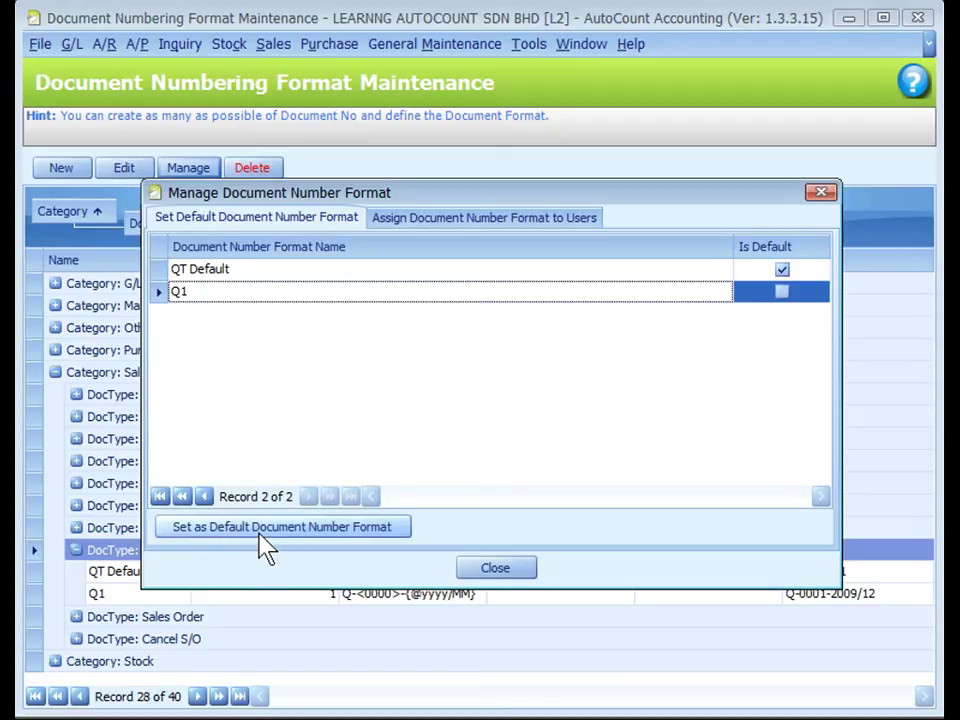
{"action": "left_click", "coordinate": [285, 543]}
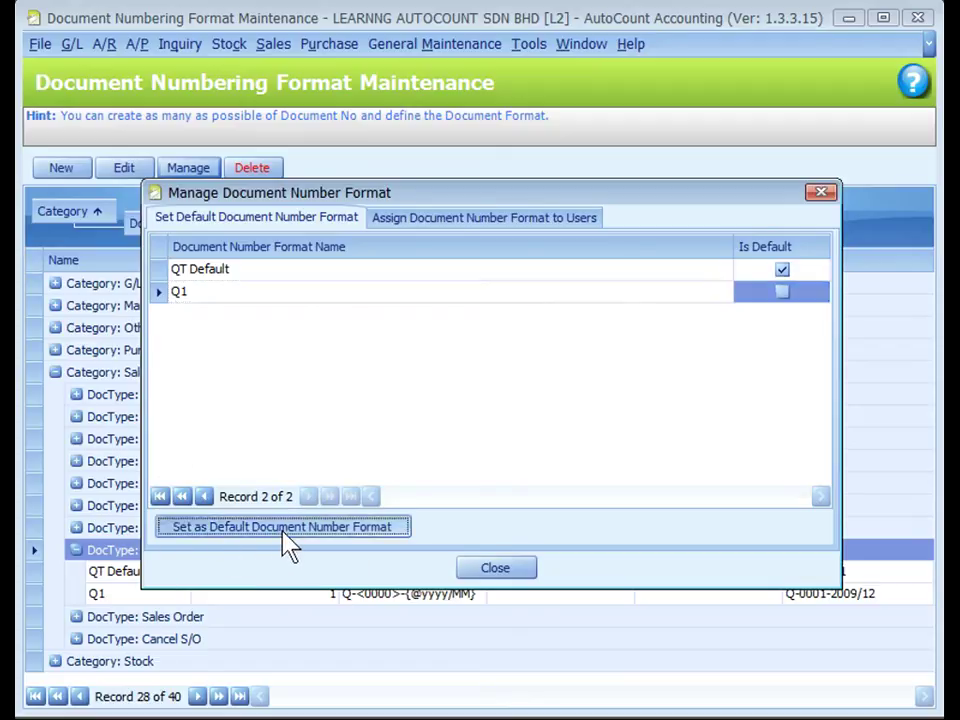
{"action": "left_click", "coordinate": [440, 217]}
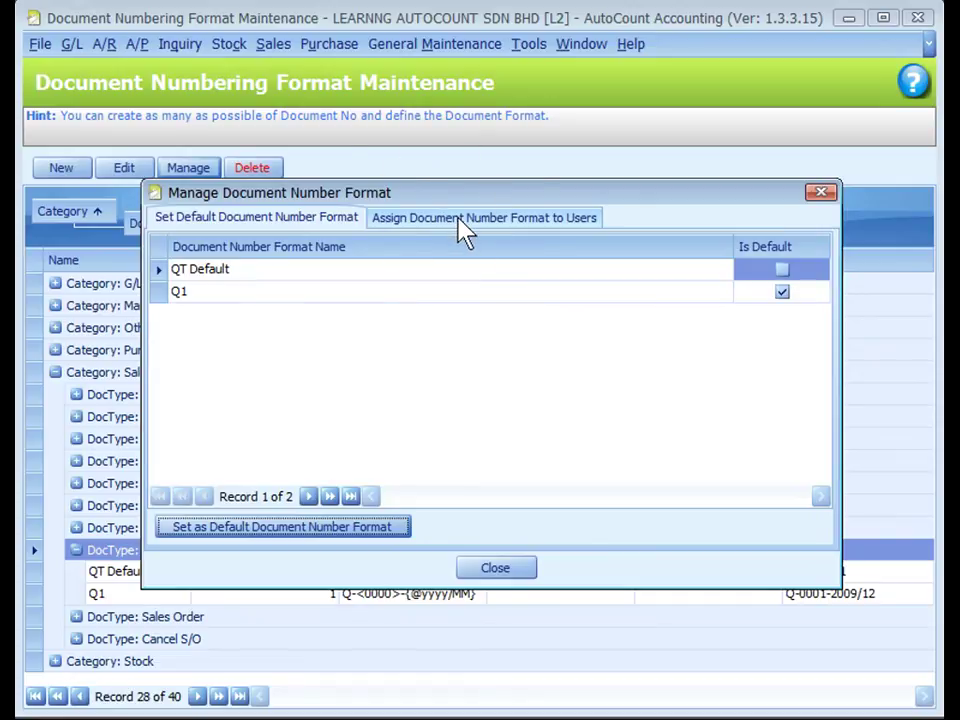
Review the ADMIN user's format assignment without changing it and save the user assignments
{"action": "left_click", "coordinate": [465, 232]}
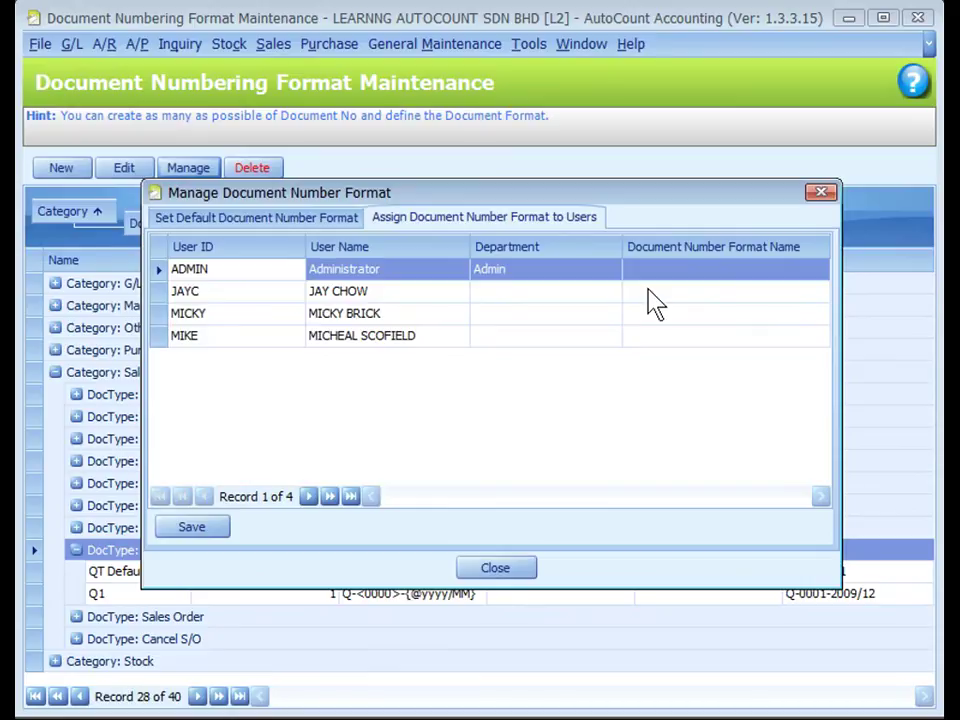
{"action": "left_click", "coordinate": [655, 269]}
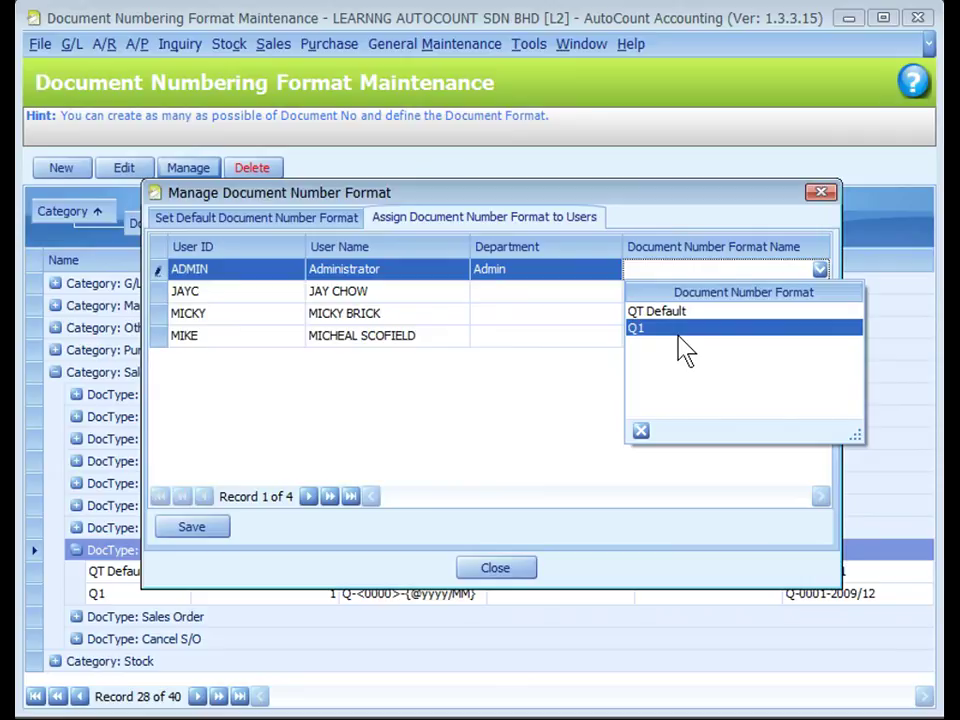
{"action": "left_click", "coordinate": [546, 420]}
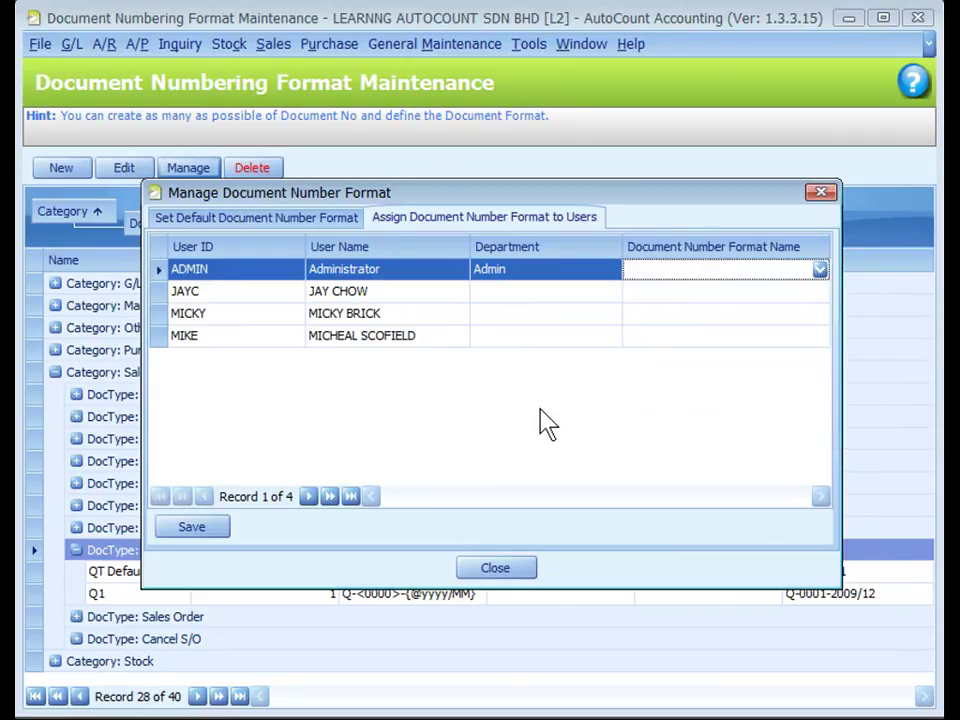
{"action": "left_click", "coordinate": [210, 532]}
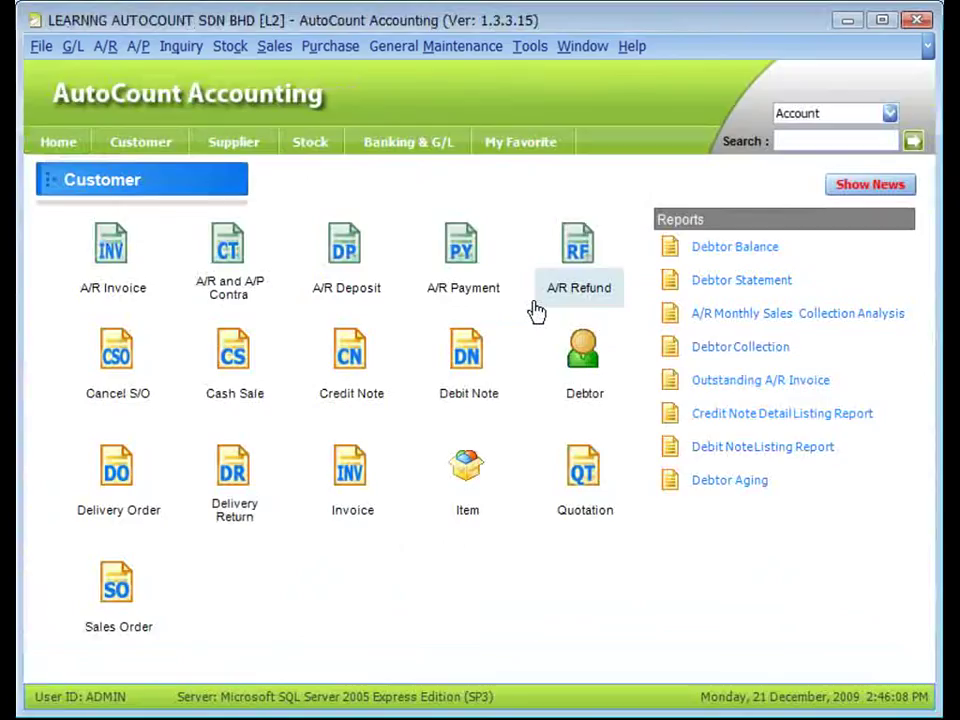
Close the format management dialog and maintenance window, then bring up the Sales documents menu
{"action": "left_click", "coordinate": [485, 566]}
{"action": "left_click", "coordinate": [917, 17]}
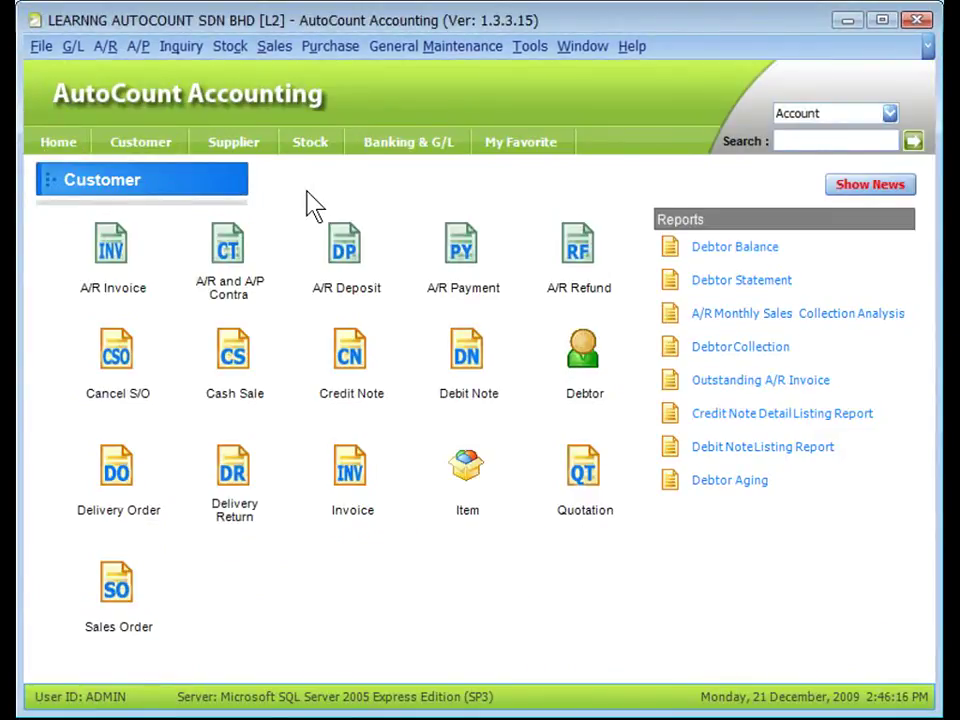
{"action": "left_click", "coordinate": [274, 46]}
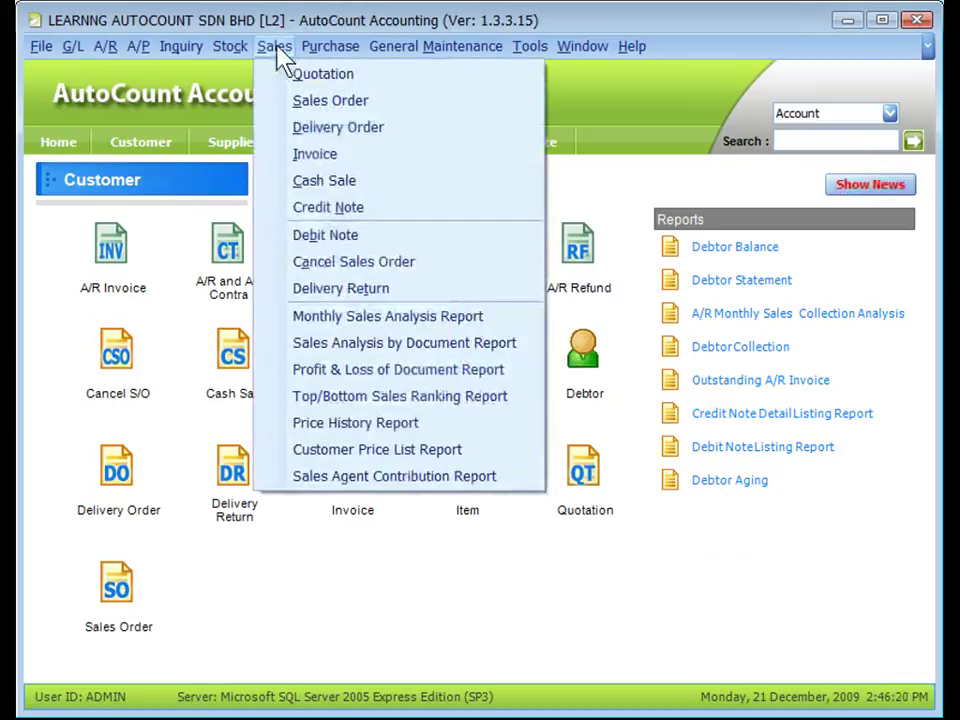
{"action": "left_click", "coordinate": [320, 74]}
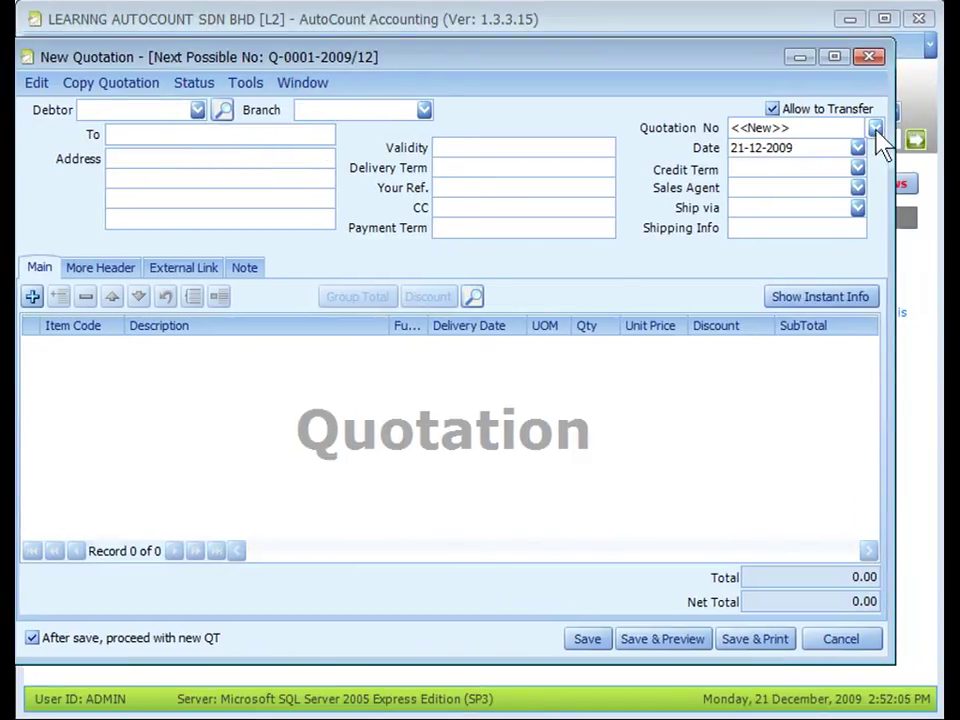
{"action": "left_click", "coordinate": [875, 129]}
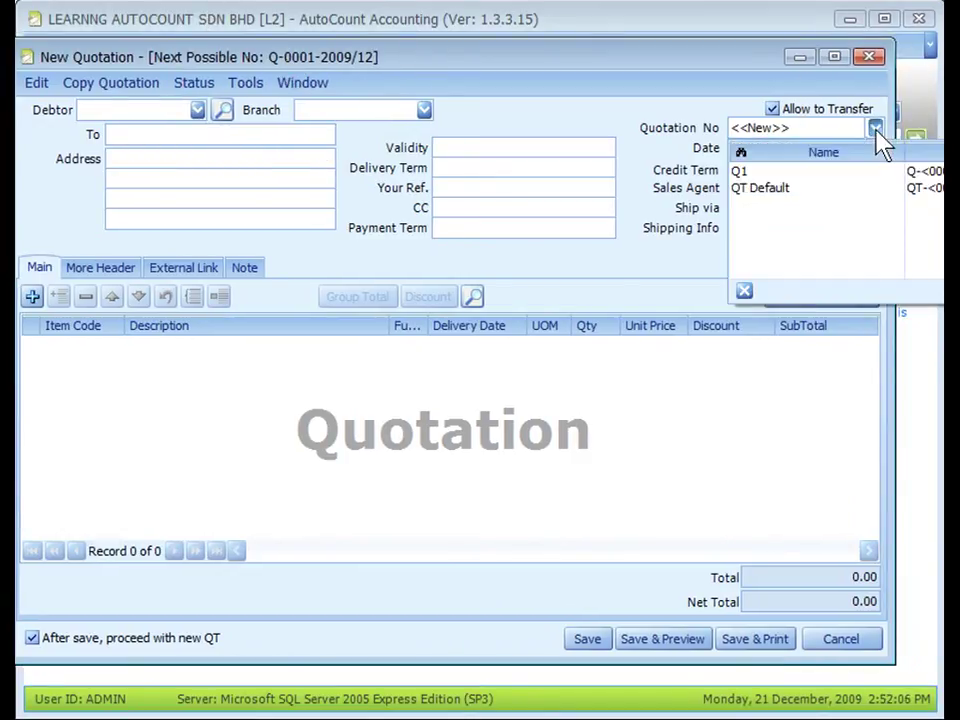
{"action": "left_click", "coordinate": [818, 203]}
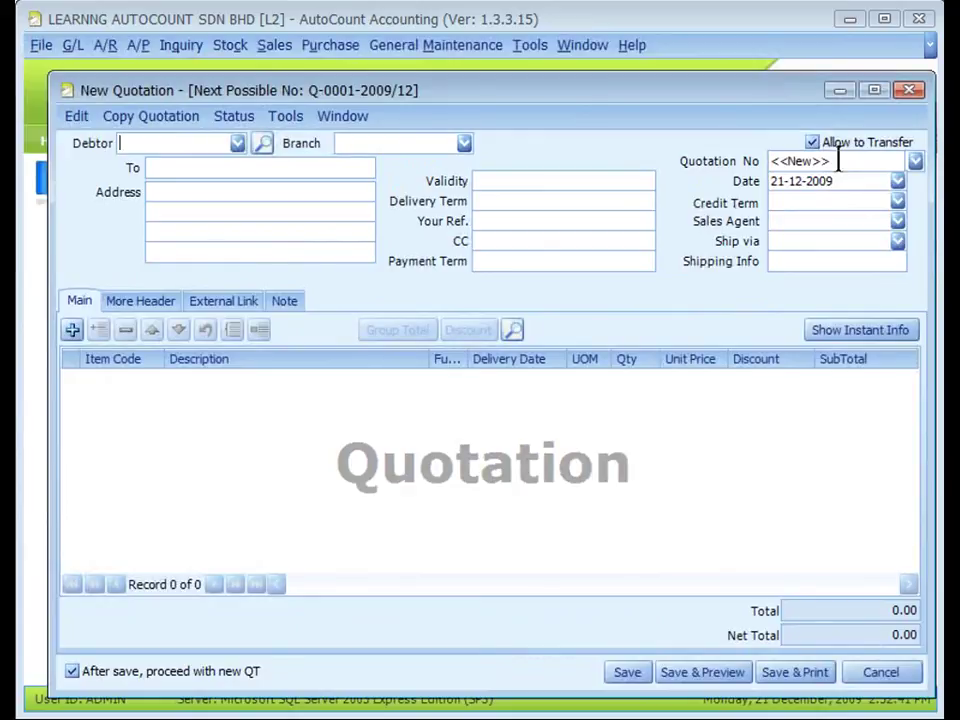
{"action": "left_click", "coordinate": [838, 161]}
{"action": "type", "text": "12345"}
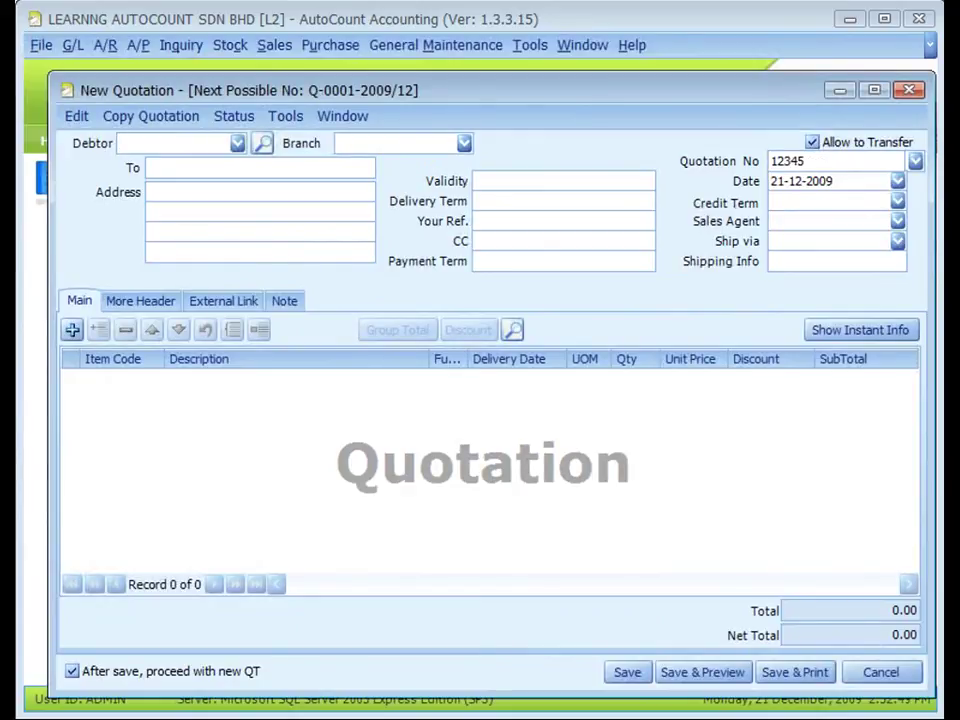